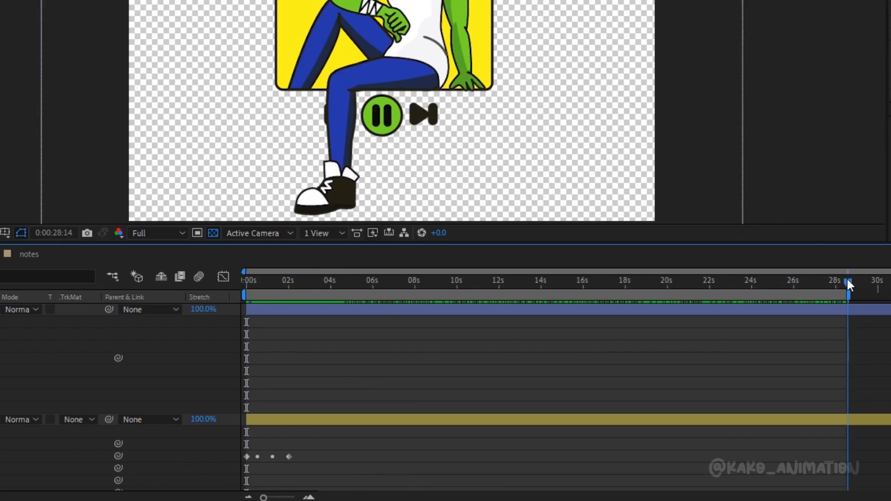
key("space")
key("space")
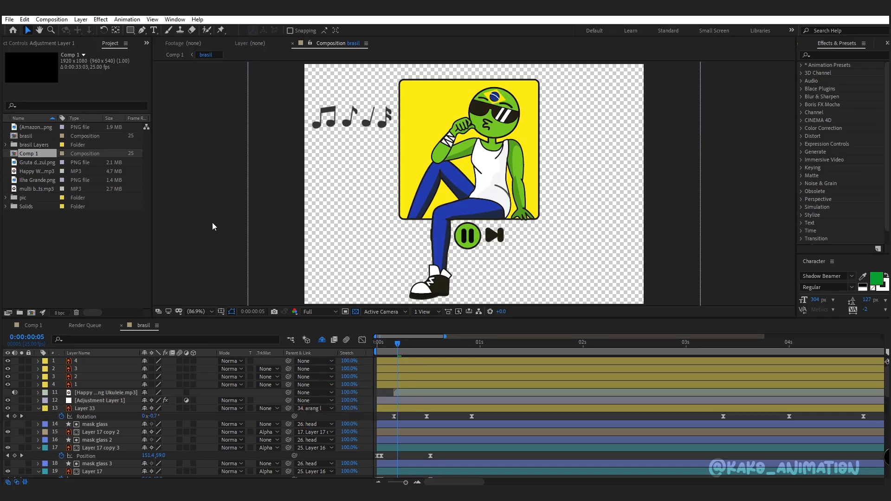
Draw an open wavy path with the Pen tool from the character's mouth through the yellow frame to beyond the canvas's left edge
left_click(141, 31)
left_click(489, 126)
left_click_drag(433, 100, 401, 100)
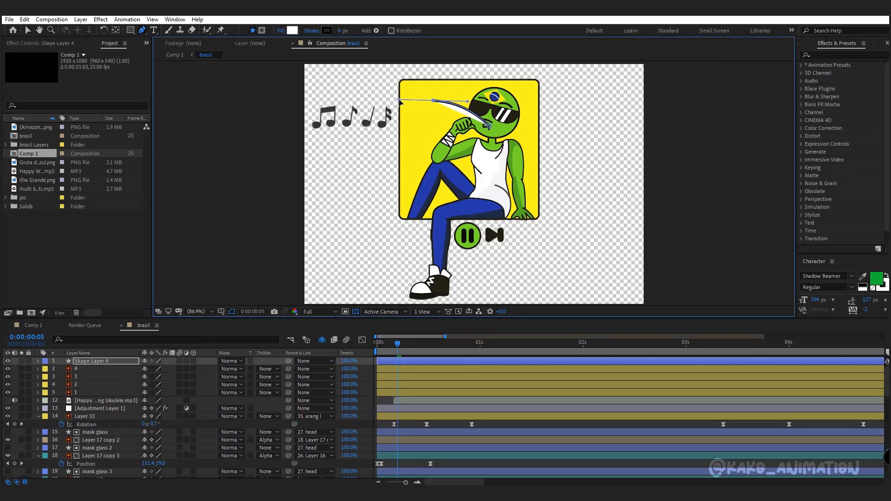
left_click_drag(356, 138, 320, 139)
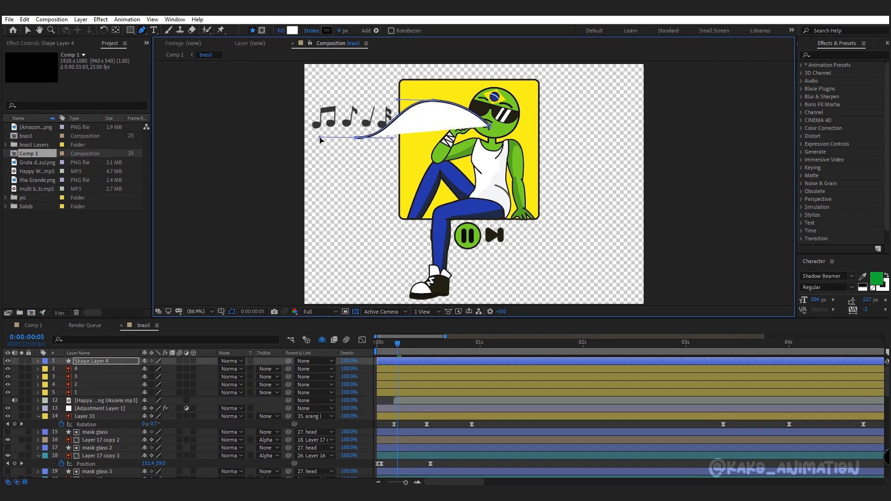
left_click_drag(280, 103, 281, 99)
left_click_drag(356, 138, 398, 139)
left_click_drag(433, 101, 440, 102)
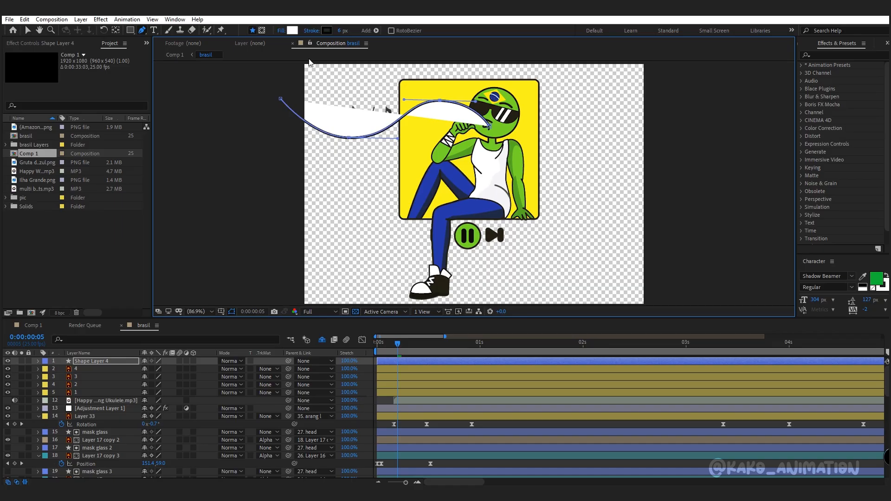
Remove the wavy path's fill and set its stroke width to 0 px, then return to the Selection tool
left_click(281, 31)
left_click(400, 224)
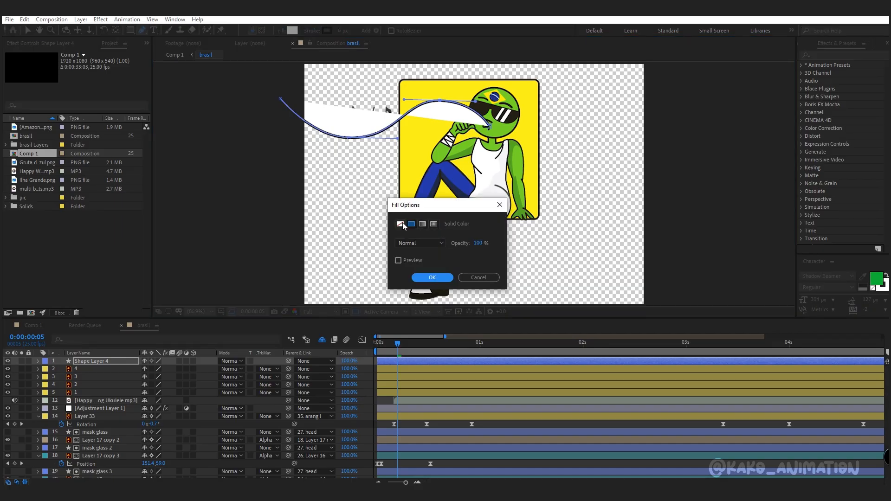
left_click(436, 281)
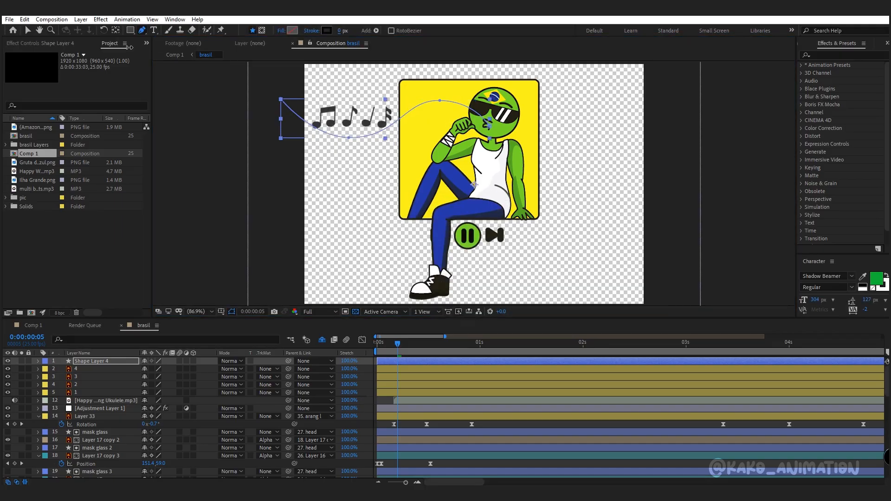
left_click(27, 31)
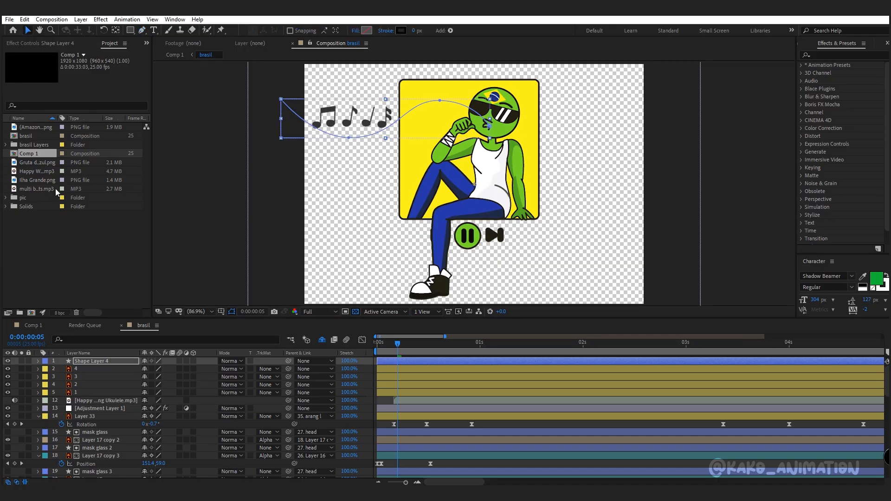
Expand Shape Layer 4 down to Path 1 and copy its Path property
left_click(38, 362)
left_click(46, 369)
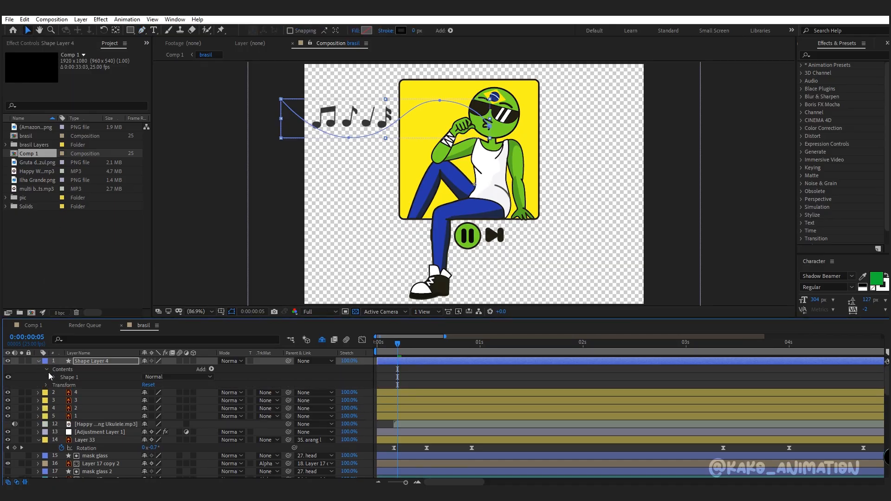
left_click(54, 377)
left_click(70, 384)
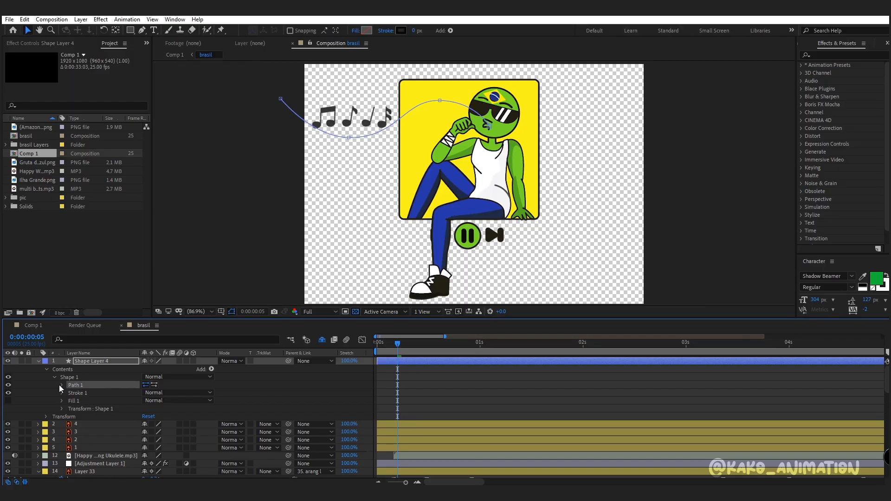
left_click(62, 385)
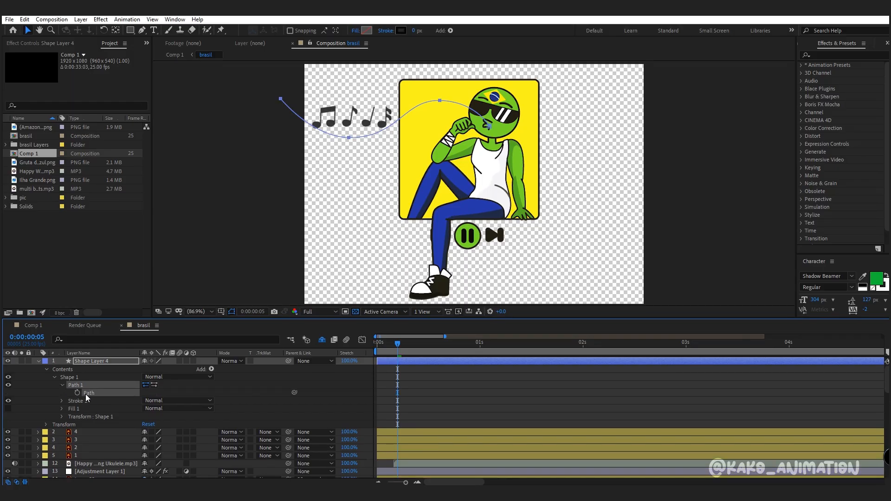
Paste the copied path into layer 1's Position property at 0:00:00:00 and preview the note's motion
left_click_drag(394, 347, 359, 349)
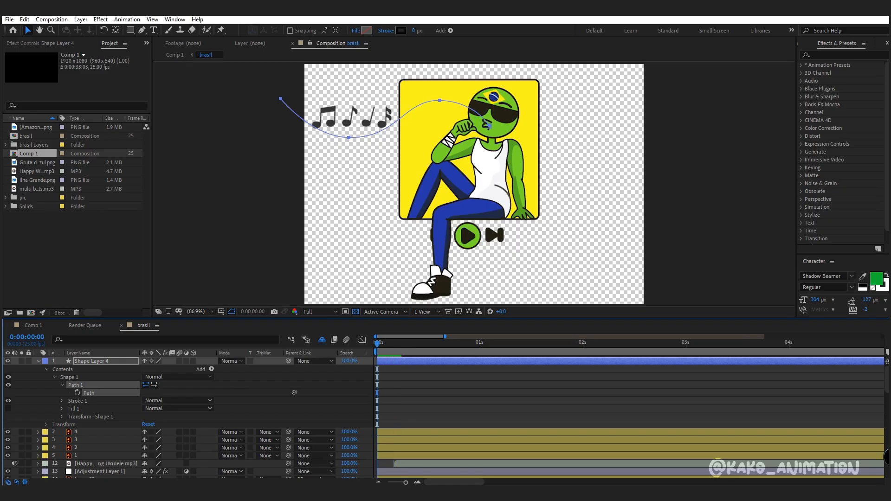
left_click(77, 456)
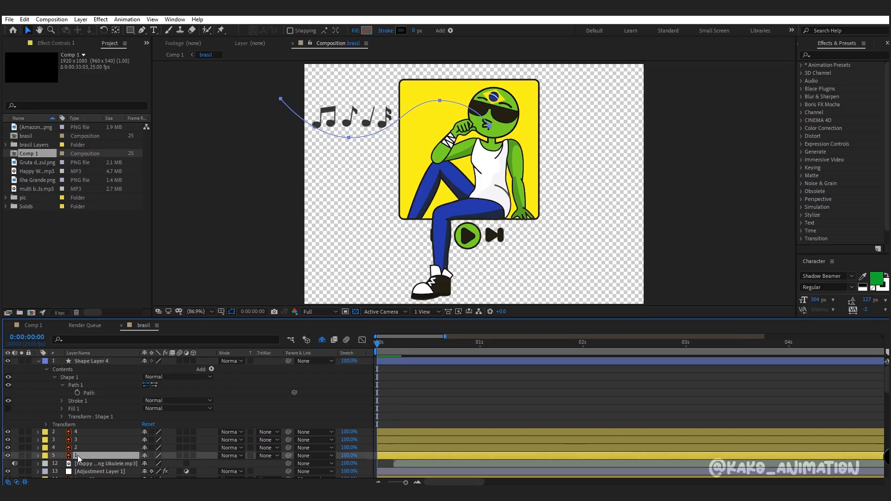
left_click(38, 455)
scroll(46, 465, "down", 1)
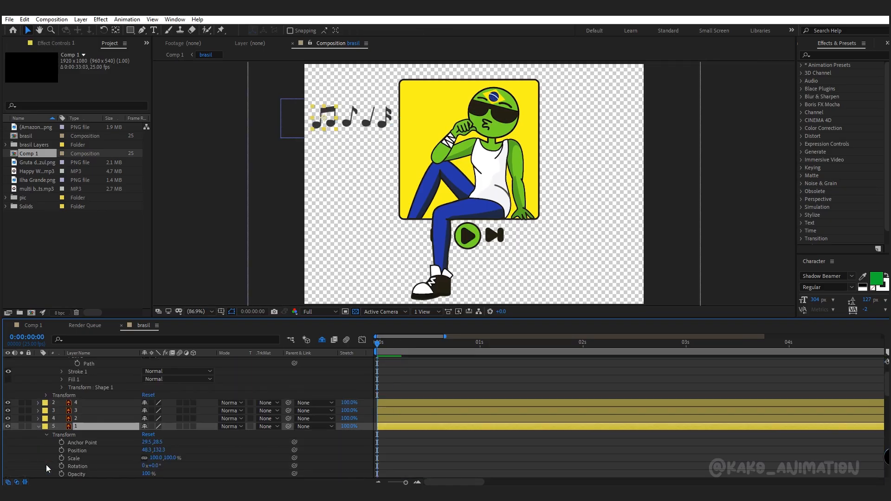
left_click(76, 450)
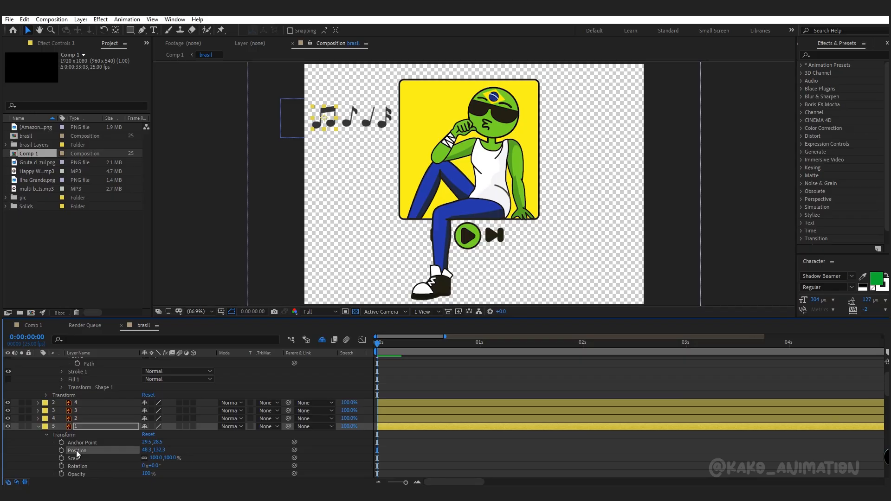
key("ctrl+v")
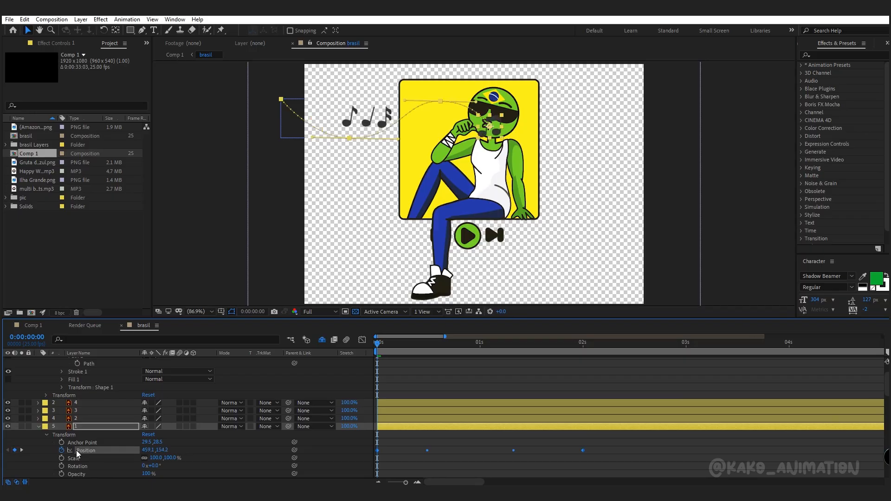
key("space")
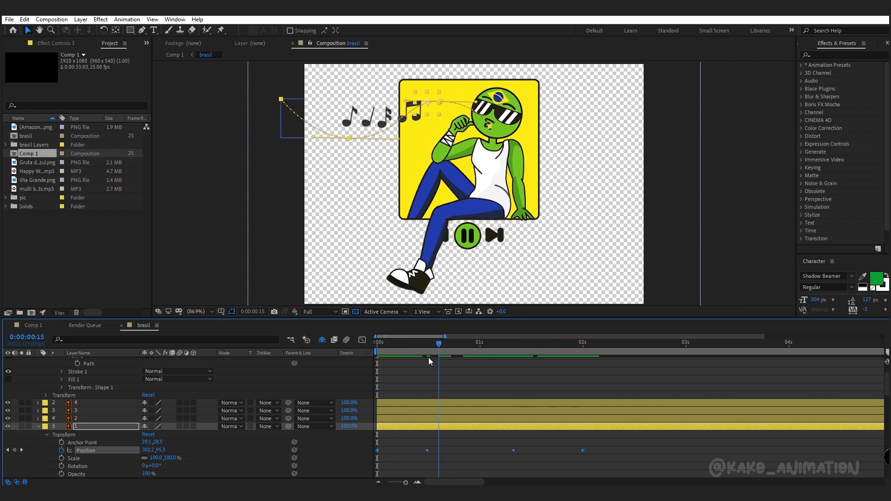
key("space")
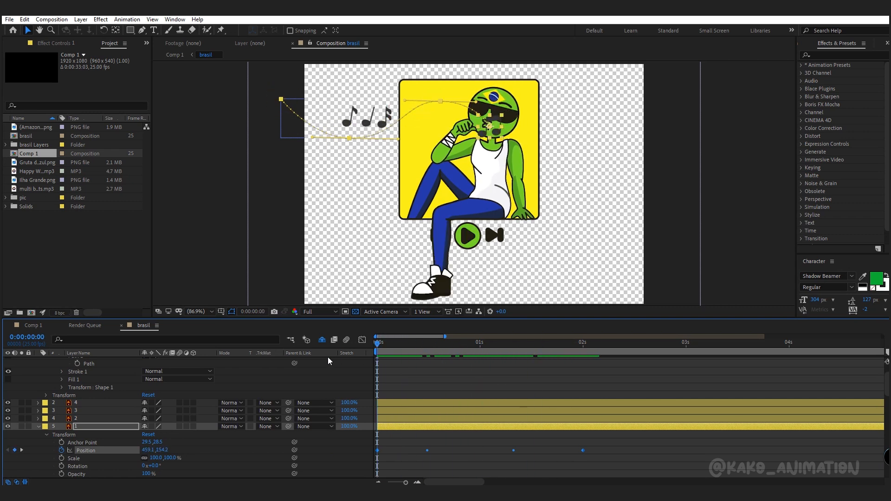
Animate layer 1's Scale with keyframes of 0% at frame 0, 100% at frame 12 and 100% at 2 seconds
left_click(61, 459)
key("Return")
left_click(427, 344)
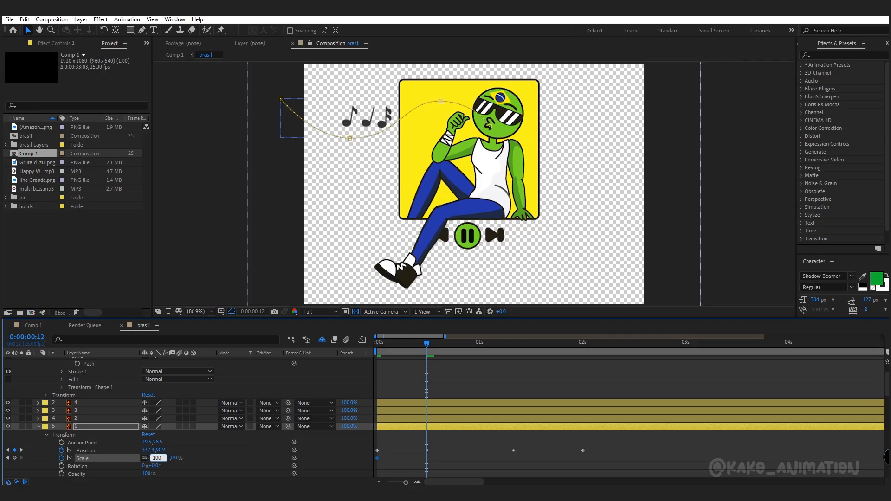
type("100")
key("Return")
left_click_drag(427, 349, 584, 353)
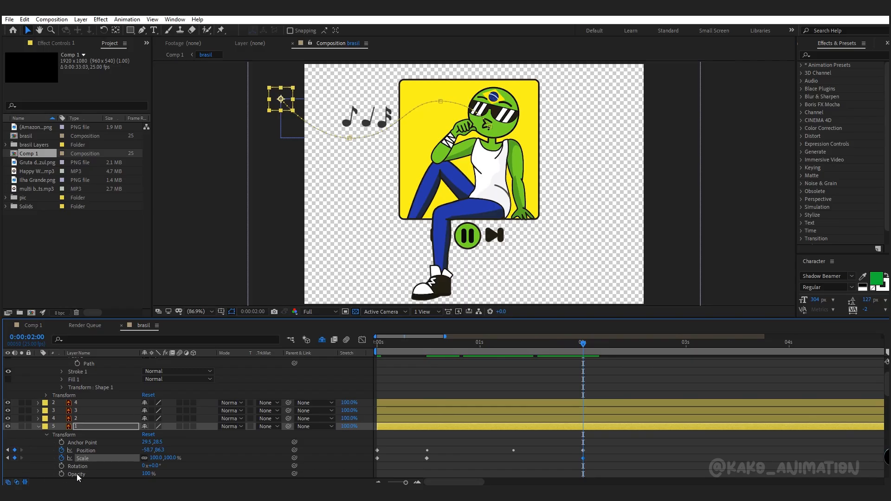
Animate layer 1's Opacity from 0% at frame 0 to 100% at frame 12, adding another keyframe at 2 seconds
key("Home")
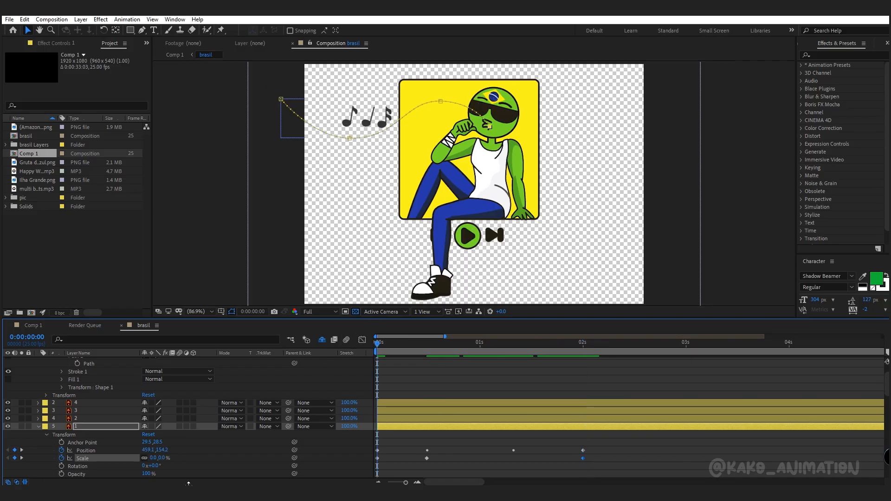
left_click(61, 474)
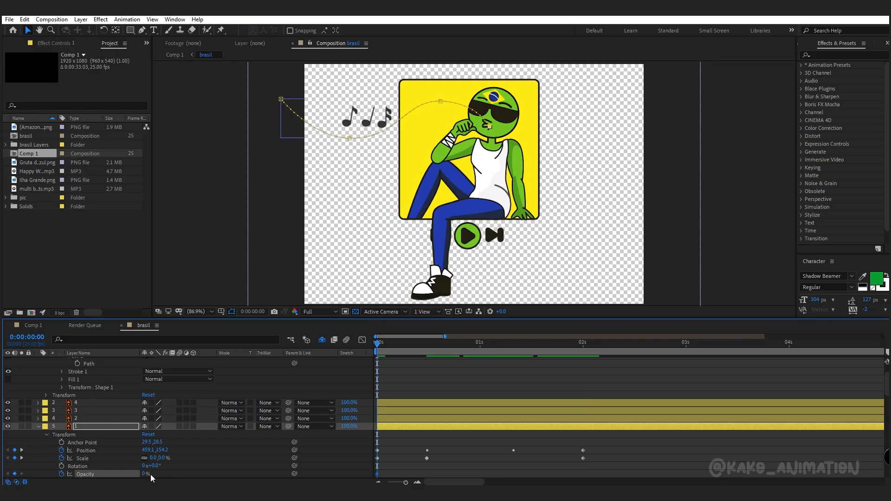
left_click(428, 345)
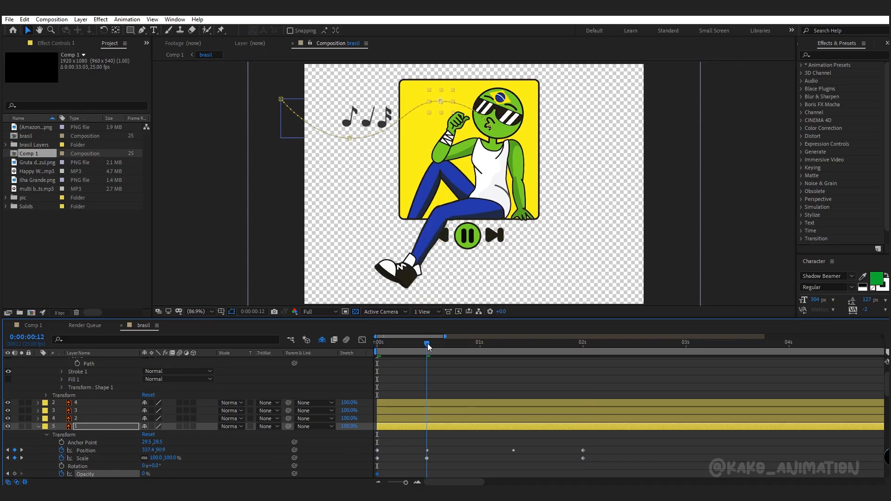
left_click(144, 475)
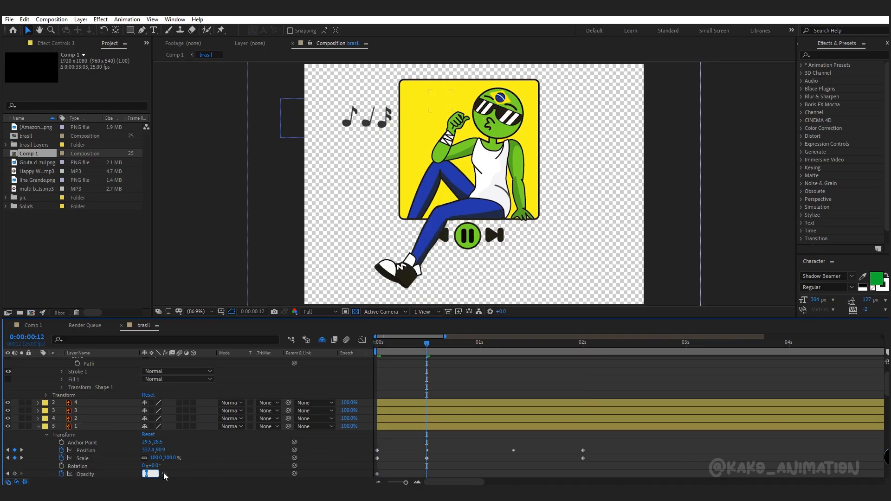
type("100")
key("Return")
left_click_drag(481, 349, 584, 350)
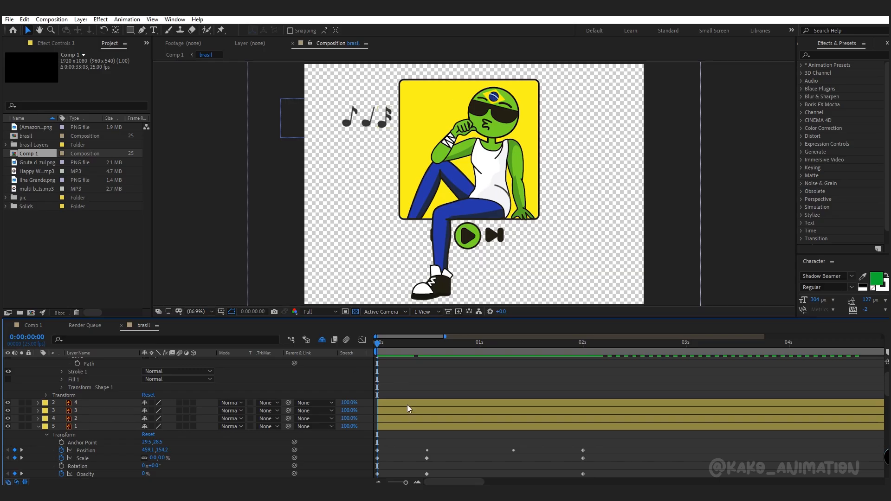
Turn off roving for layer 1's second Position keyframe and align it with the Scale and Opacity keyframes at frame 12
key("semicolon")
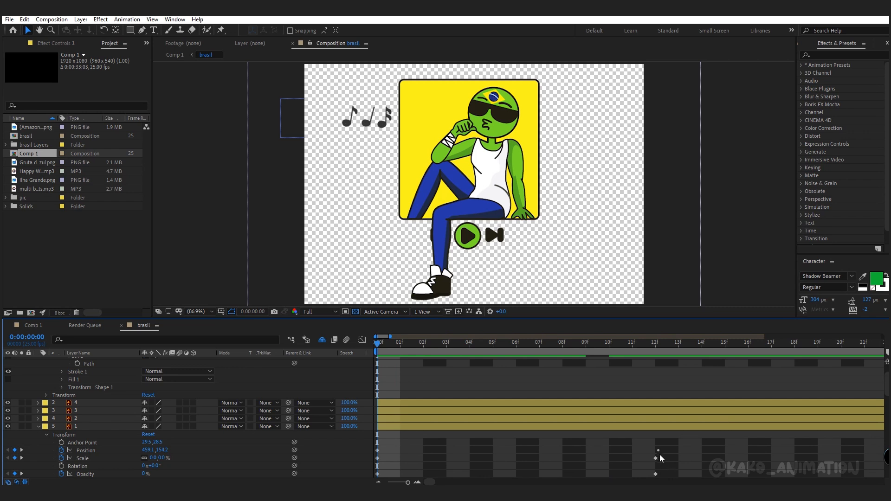
left_click_drag(670, 444, 646, 430)
left_click(669, 419)
left_click(655, 405)
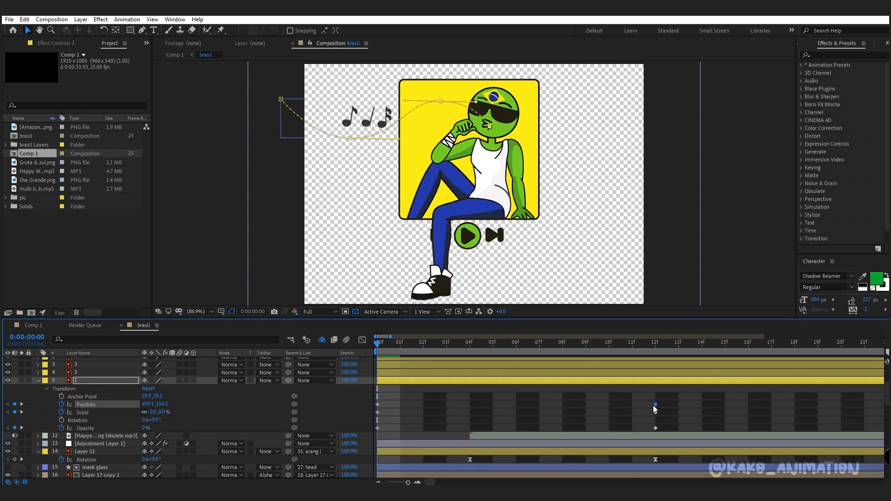
key("space")
left_click_drag(745, 413, 260, 410)
left_click_drag(859, 411, 376, 422)
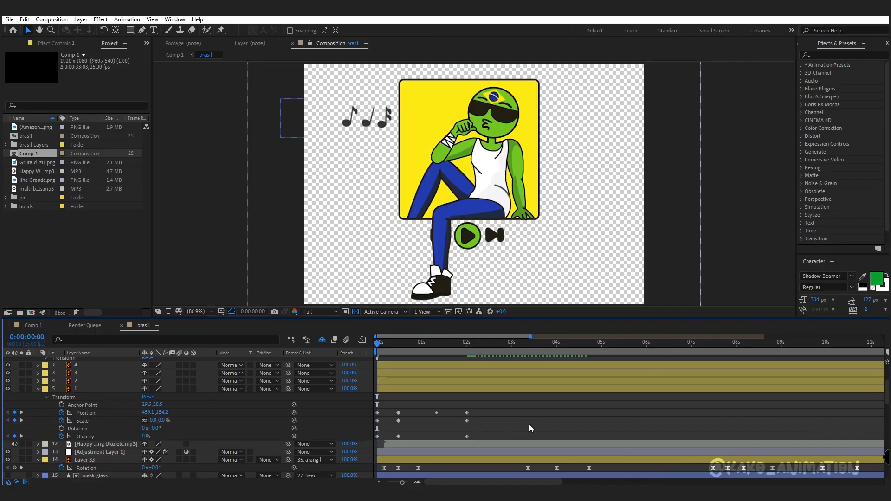
Add a loopOut() expression to layer 1's Position and preview the looping motion
left_click(62, 413, "alt")
type("loop")
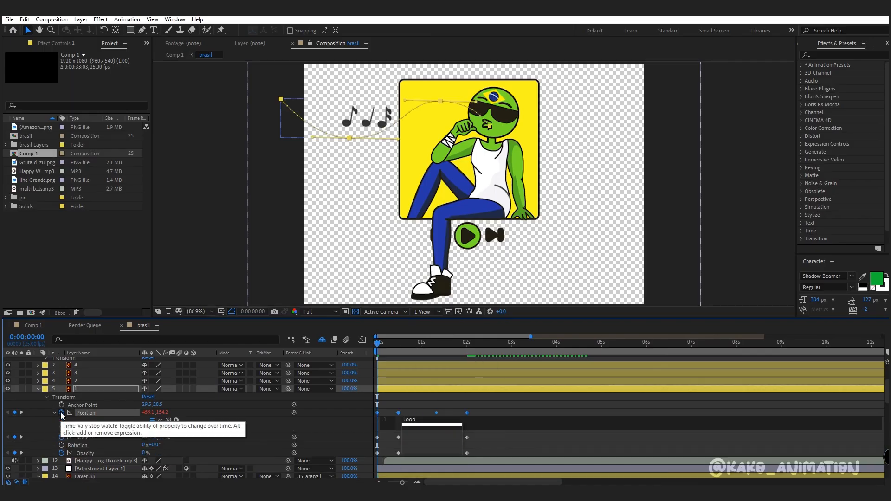
left_click(417, 444)
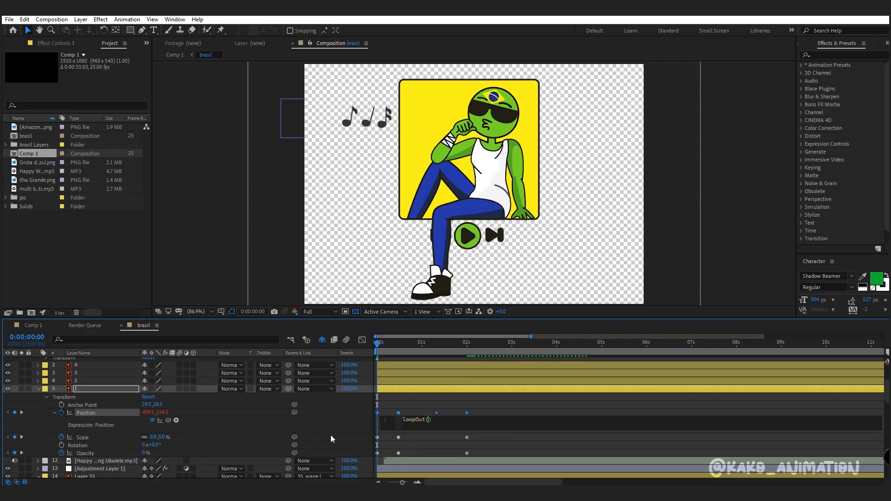
left_click(331, 435)
key("space")
left_click_drag(402, 344, 356, 377)
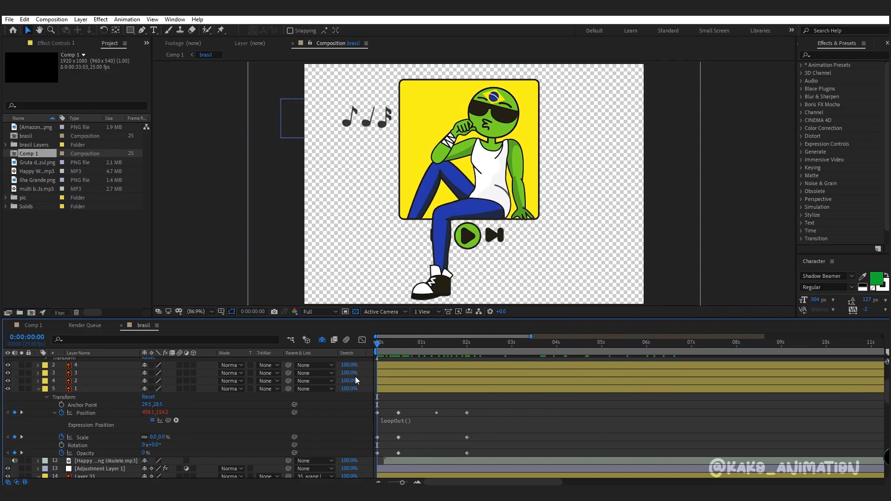
Add a loopOut() expression to layer 1's Scale property
left_click(61, 443, "alt")
type("loo")
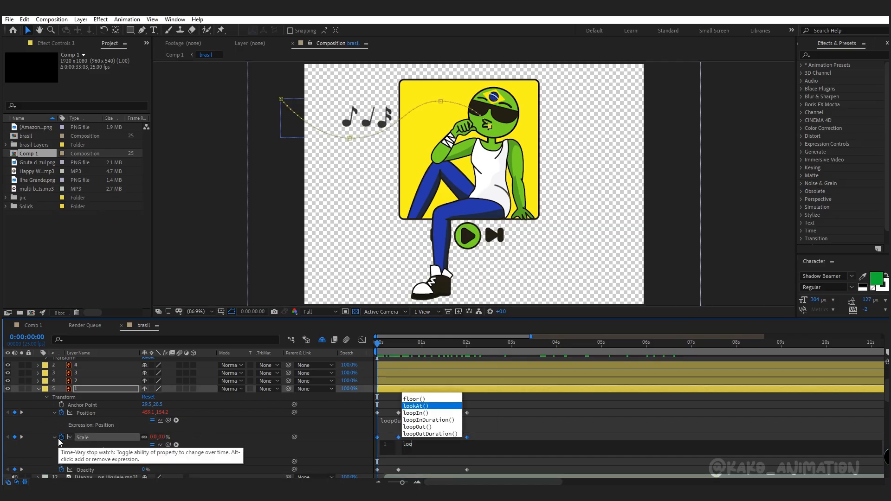
left_click(418, 427)
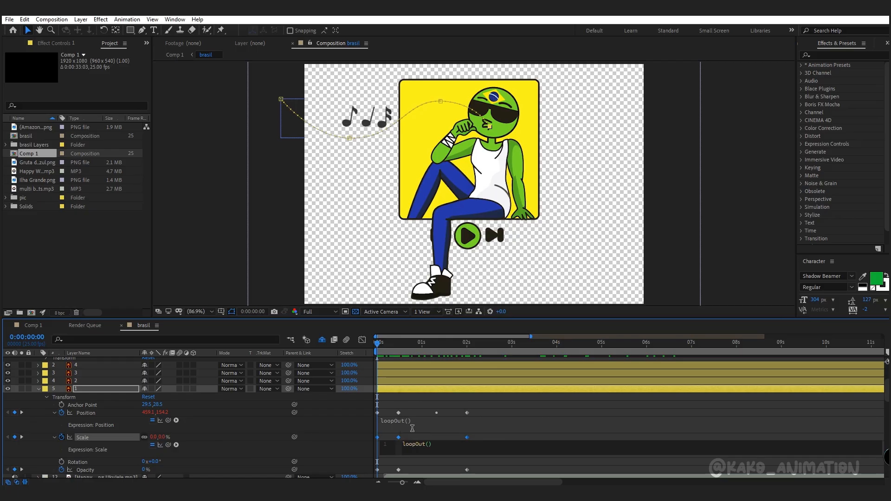
left_click(338, 444)
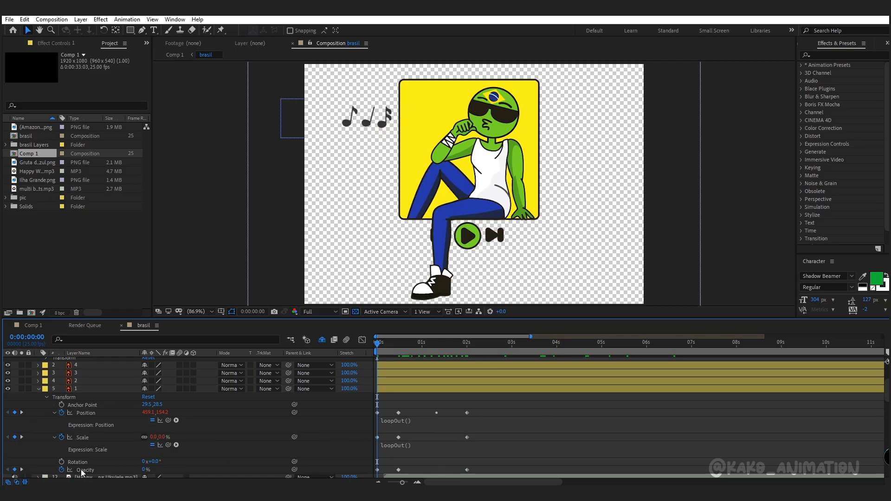
Add a loopOut() expression to layer 1's Opacity and preview the looping note
left_click(62, 472, "alt")
type("loop")
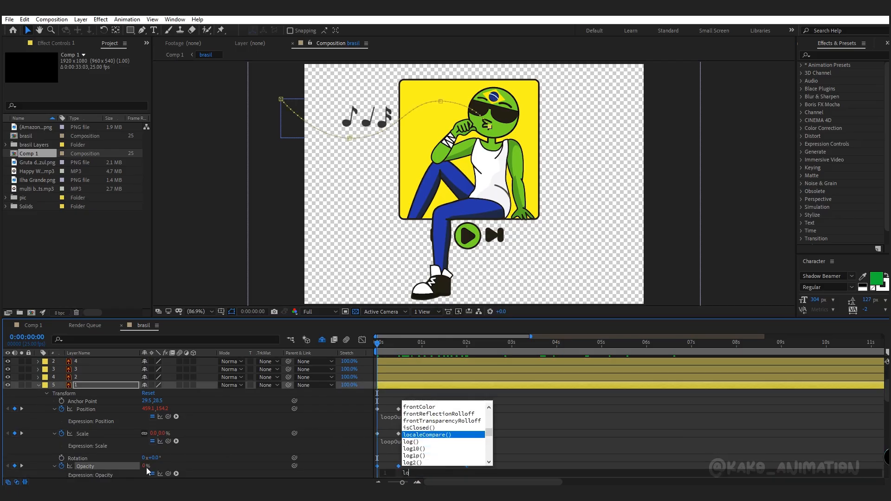
left_click(417, 456)
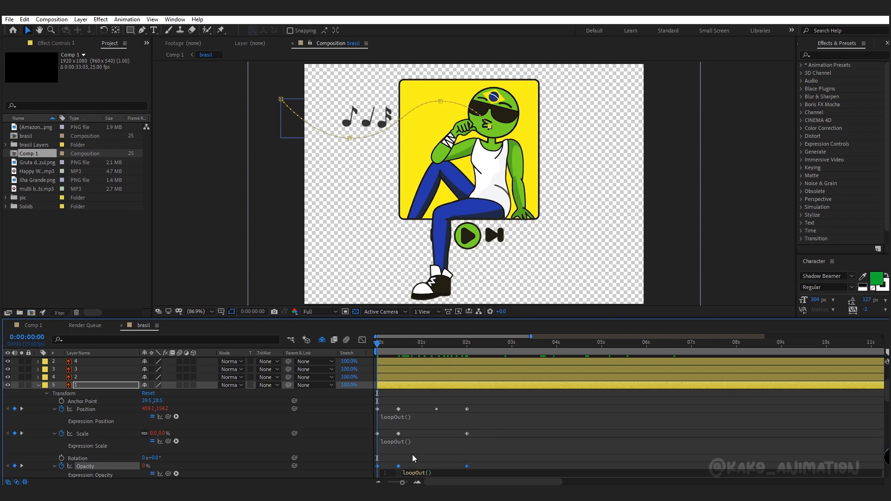
left_click(329, 454)
key("space")
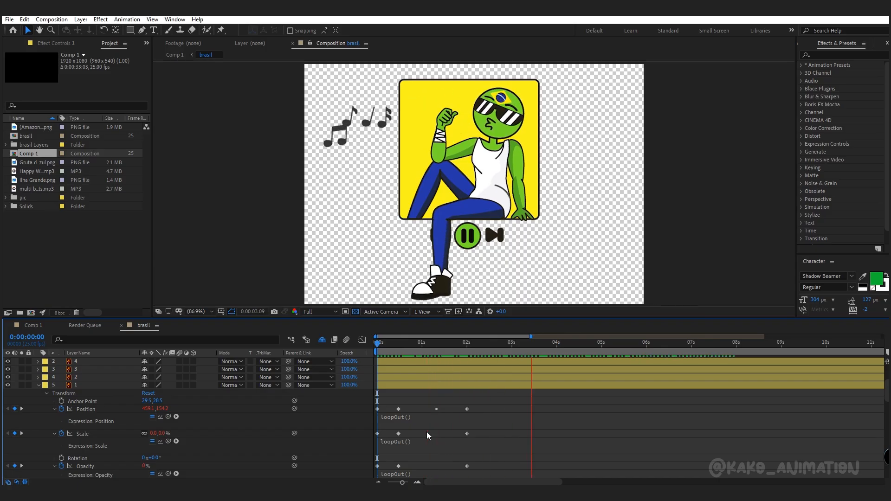
key("space")
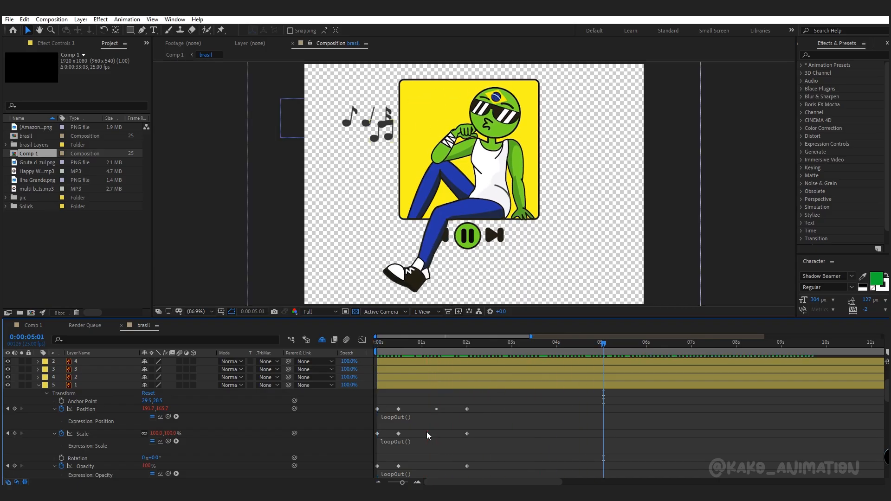
Copy layer 1's Position, Scale and Opacity keyframes to layers 2, 3 and 4 at frame 0 and reveal the pasted keyframes
left_click_drag(481, 397, 364, 474)
scroll(395, 459, "up", 3)
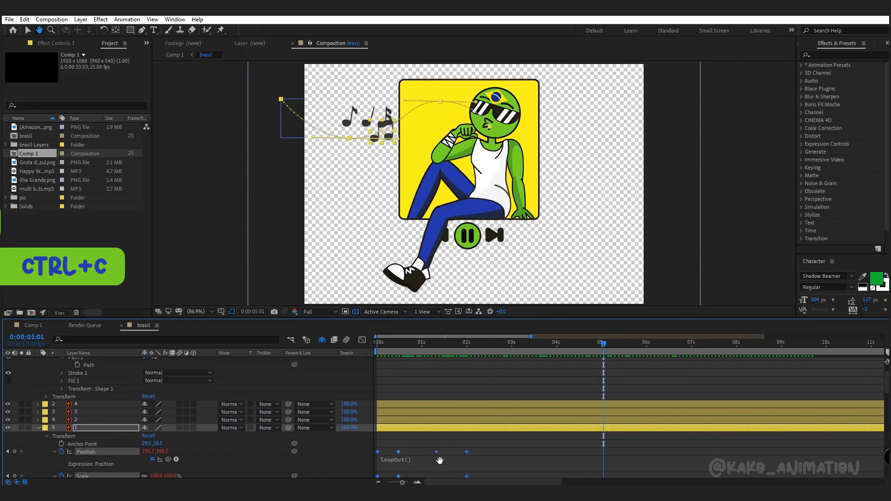
key("ctrl+v")
left_click_drag(389, 347, 344, 352)
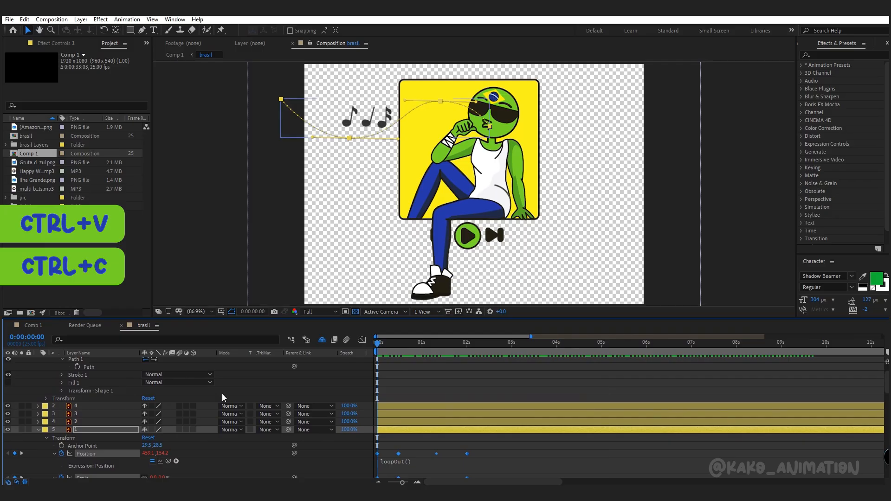
left_click(75, 422)
left_click(78, 407, "shift")
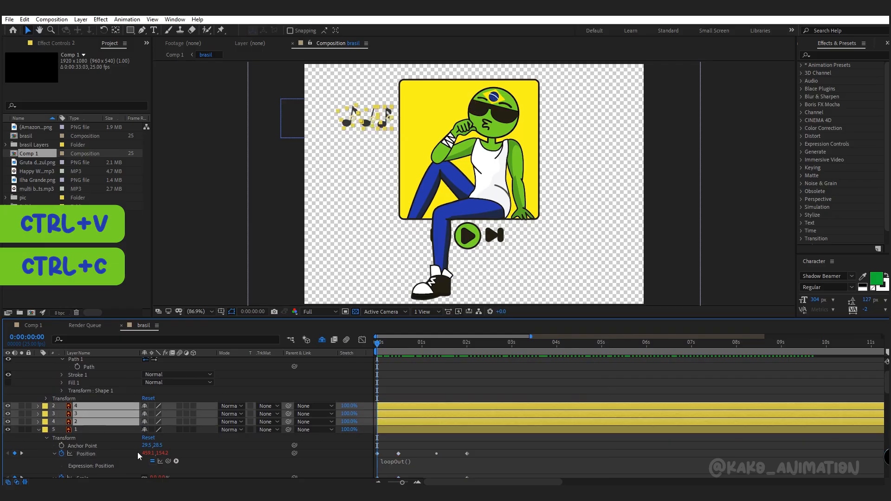
key("ctrl+v")
key("u")
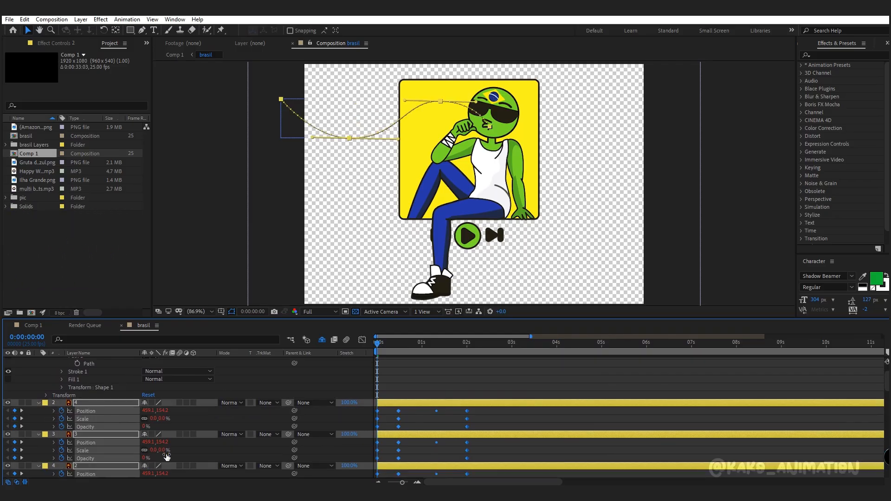
Preview the looping motion of all four note layers together
left_click_drag(522, 431, 533, 386)
key("space")
left_click(533, 376)
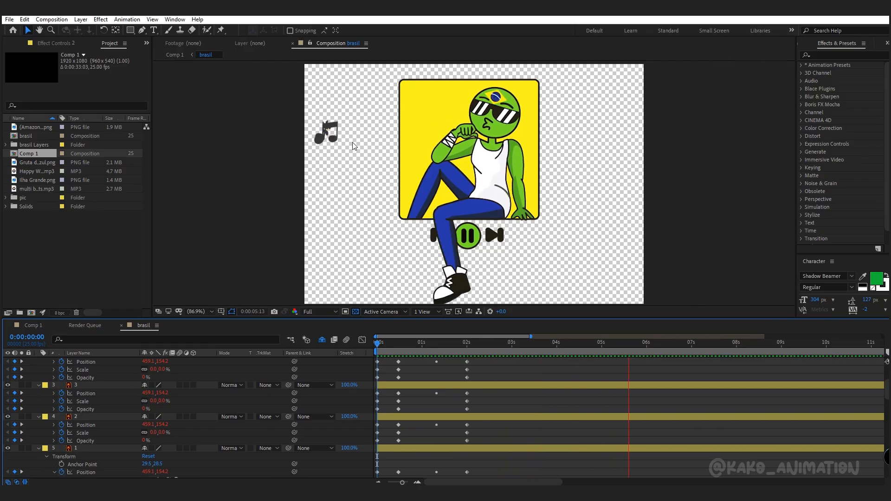
left_click(380, 344)
key("space")
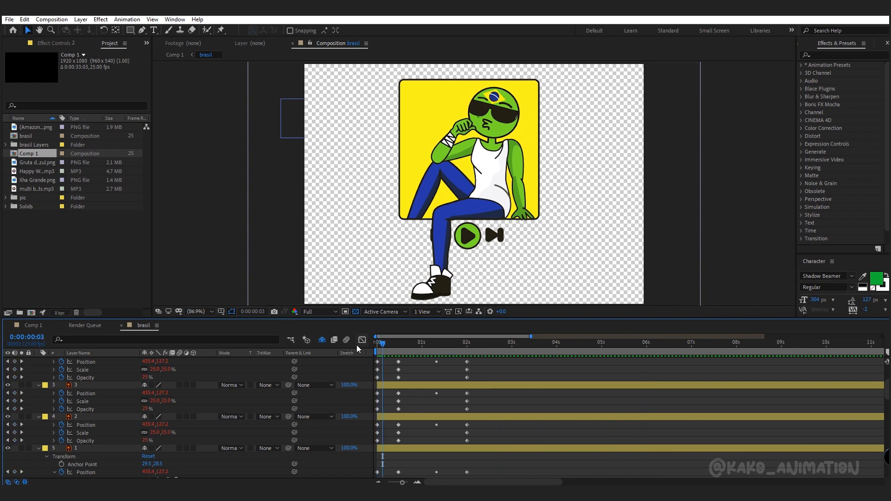
Stagger the keyframes of layers 2, 3 and 4 about 8 frames apart after layer 1's and preview the result
left_click_drag(486, 421, 403, 430)
left_click_drag(475, 392, 406, 415)
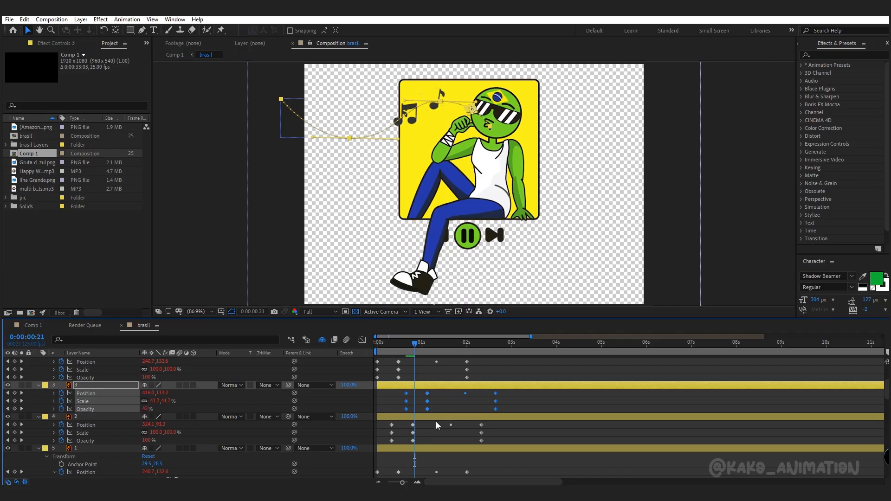
left_click_drag(449, 403, 450, 434)
left_click_drag(475, 393, 424, 398)
left_click(567, 391)
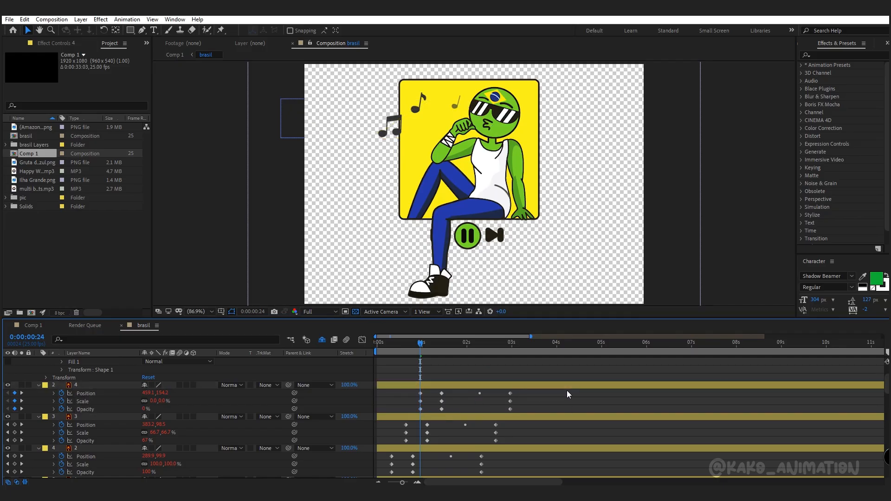
key("space")
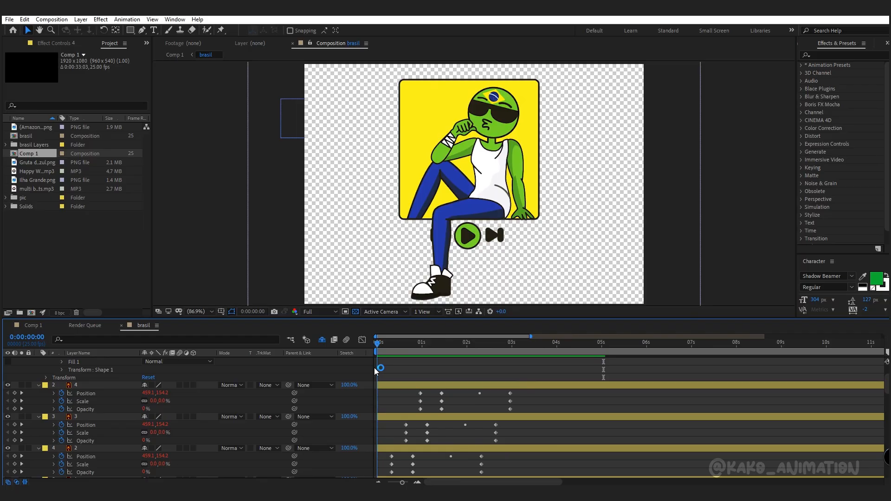
left_click_drag(374, 368, 403, 369)
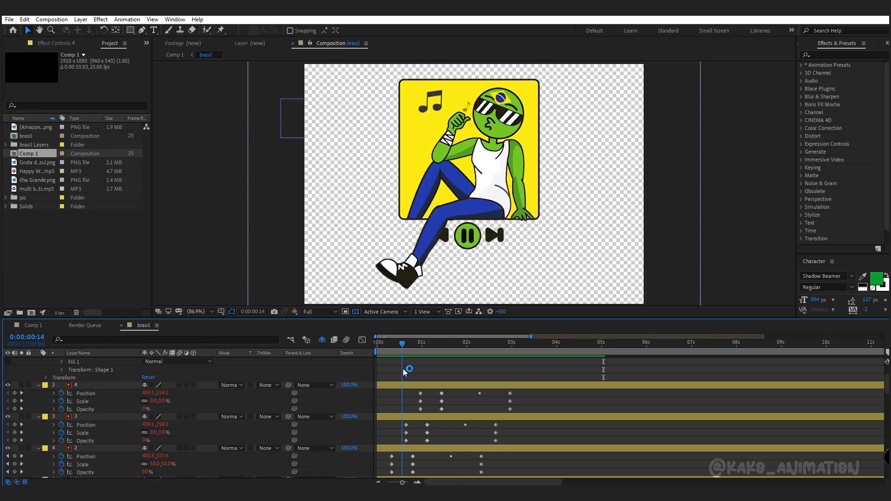
Duplicate note layer 1 and move the copy above layer 4 in the layer stack
left_click(425, 449)
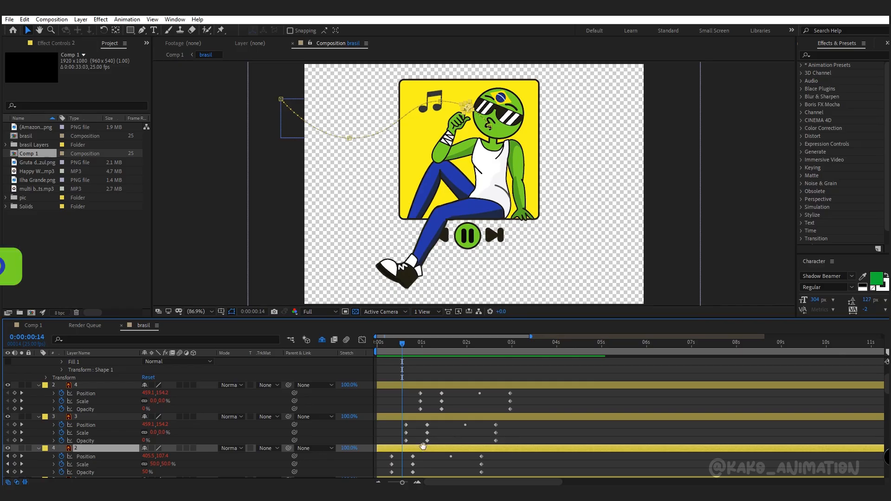
scroll(426, 418, "down", 3)
left_click(426, 415)
key("ctrl+d")
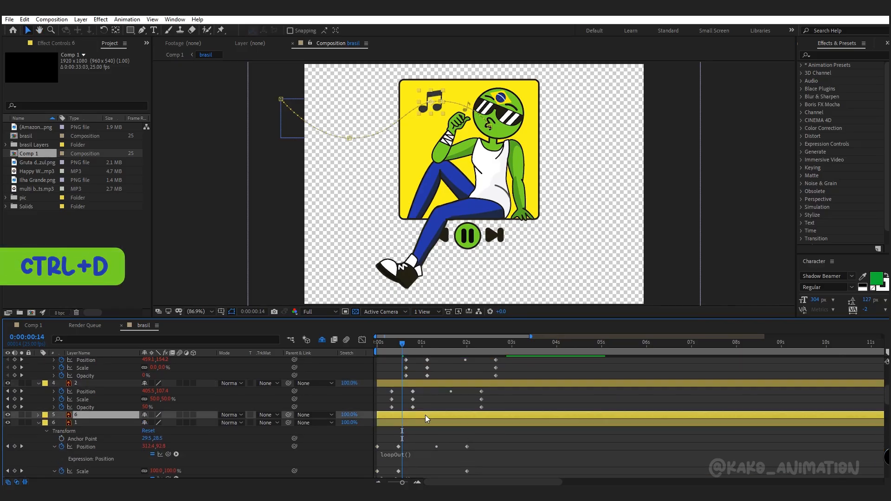
left_click_drag(102, 414, 99, 364)
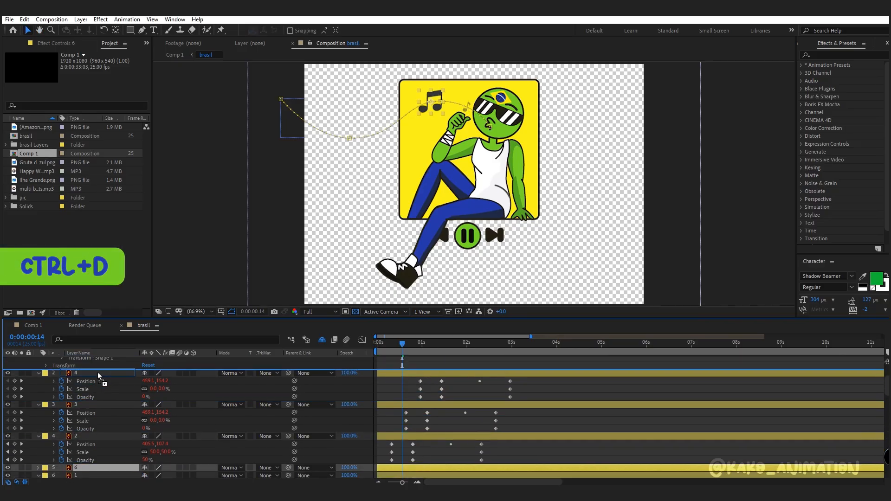
Shift the duplicated note's keyframes to start 8 frames after layer 4's first keyframe
left_click_drag(416, 342, 419, 343)
key("Page_Down")
key("Page_Down")
key("Page_Down")
key("Page_Down")
key("Page_Down")
key("Page_Down")
key("Page_Down")
key("Page_Down")
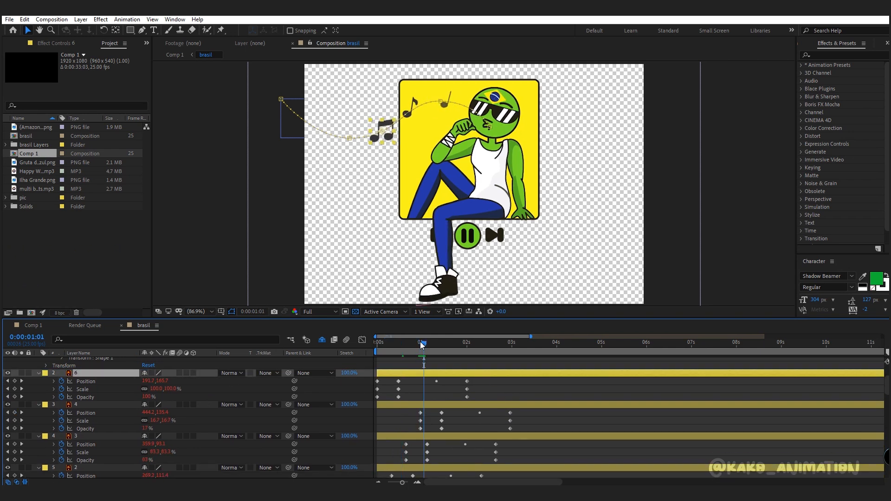
left_click_drag(482, 378, 436, 397)
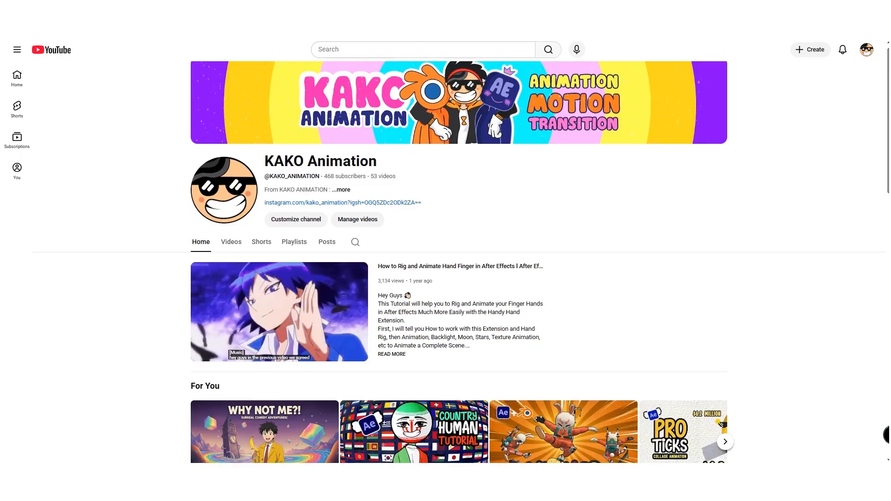
scroll(446, 260, "down", 10)
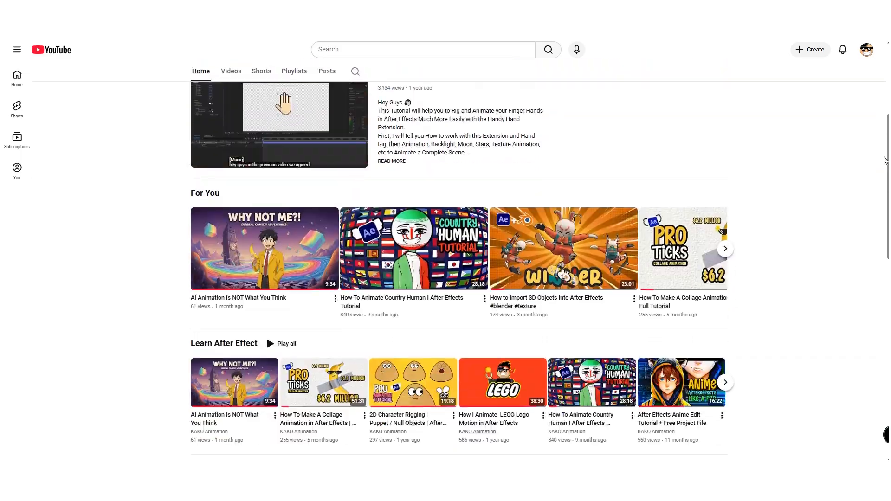